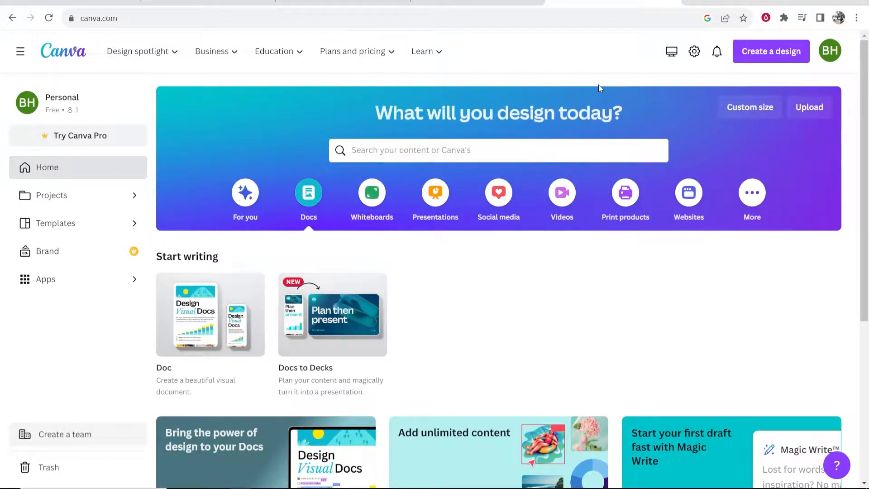
# Step: Search templates for 'pdf', show all results and preview the Landscape Photography template
pyautogui.click(459, 149)
pyautogui.write('pdf')
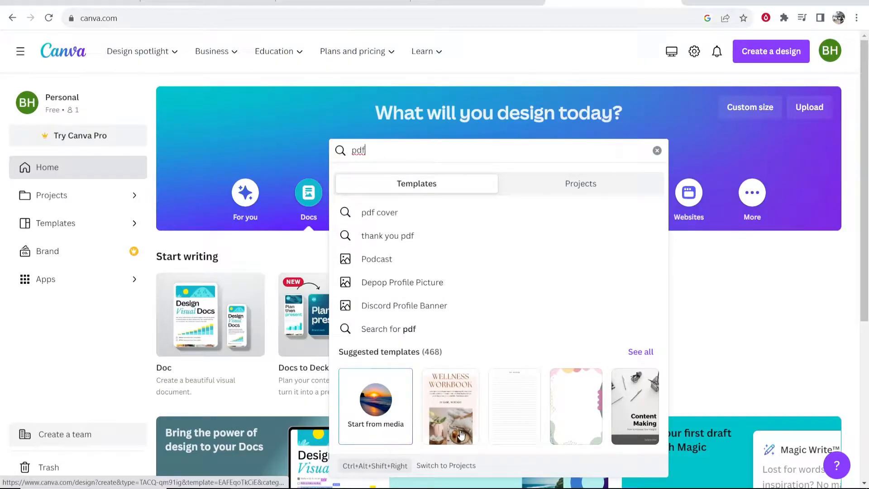
pyautogui.click(640, 351)
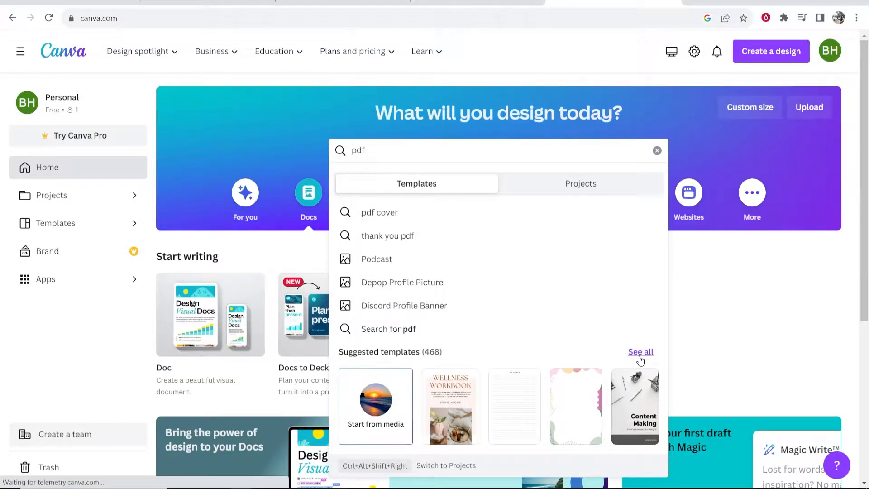
pyautogui.scroll(-2, 440, 204)
pyautogui.scroll(-1, 440, 167)
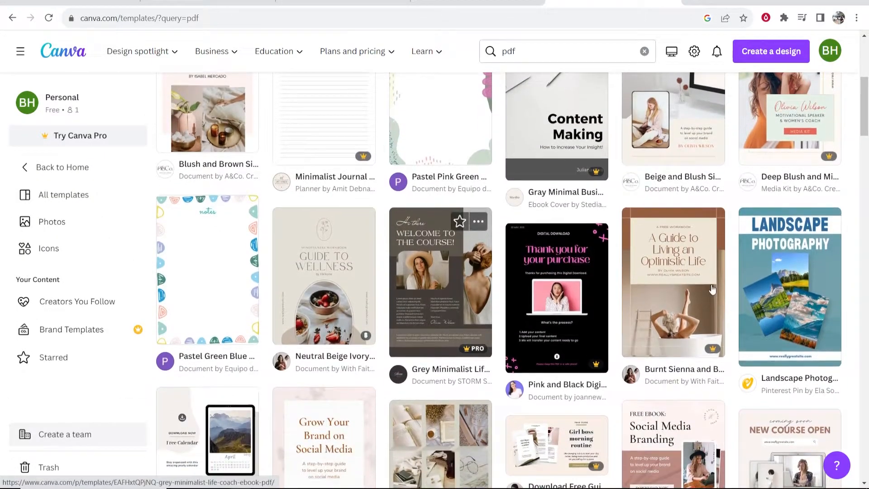
pyautogui.click(790, 275)
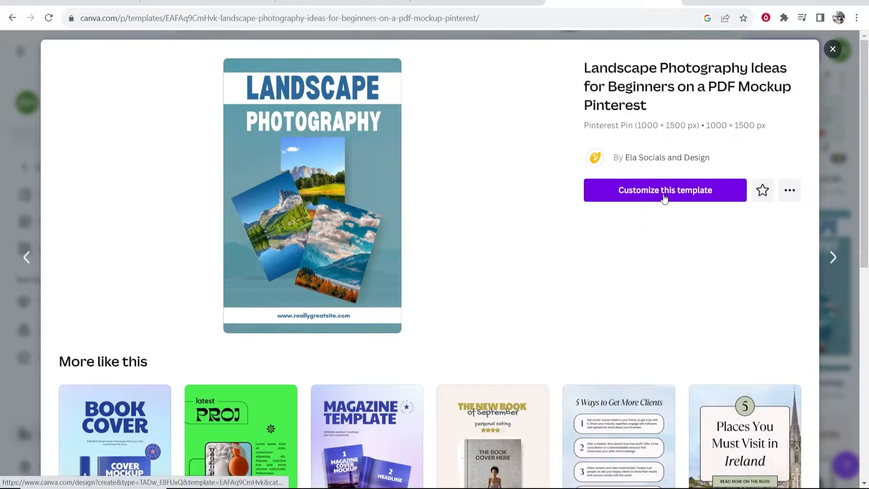
# Step: Customize the template and add a 'BEST CAMERA FOR BEGINNERS' heading on page 2 in Montserrat Classic
pyautogui.click(664, 196)
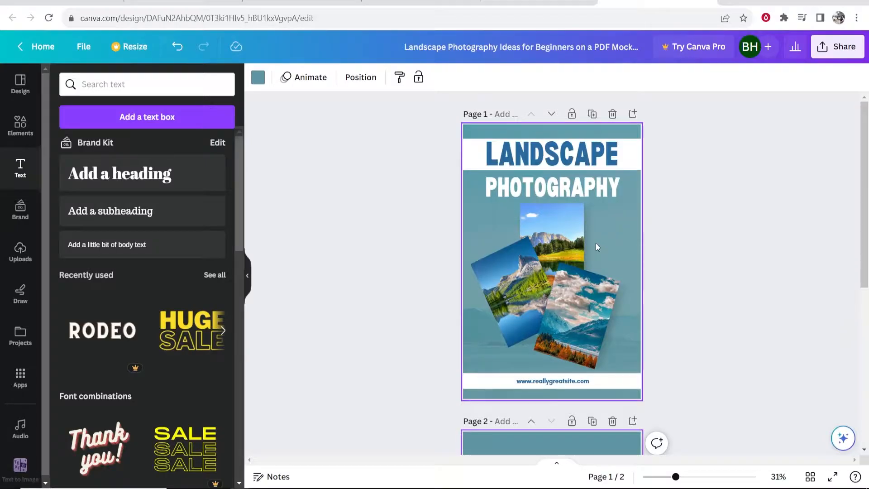
pyautogui.scroll(-5, 595, 202)
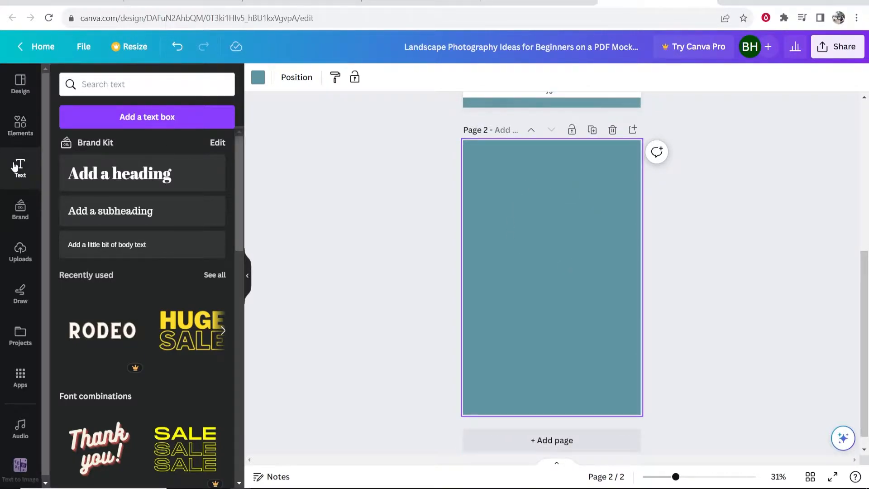
pyautogui.click(123, 183)
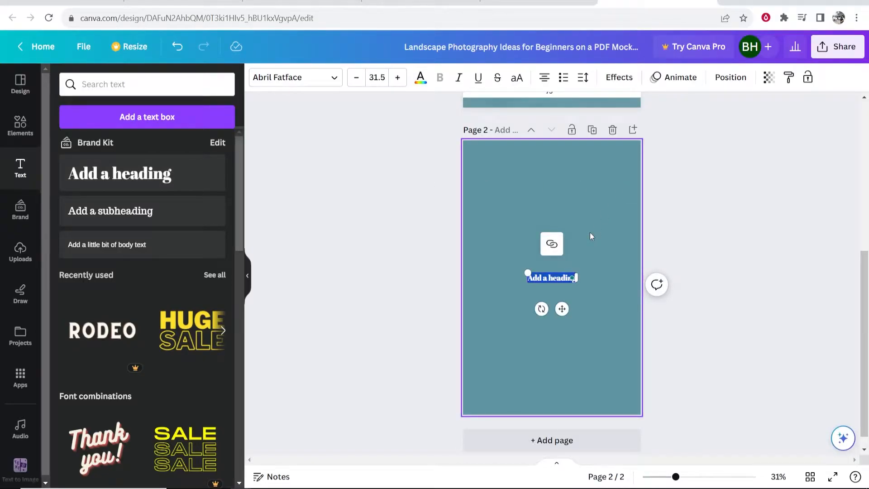
pyautogui.write('BEST CA')
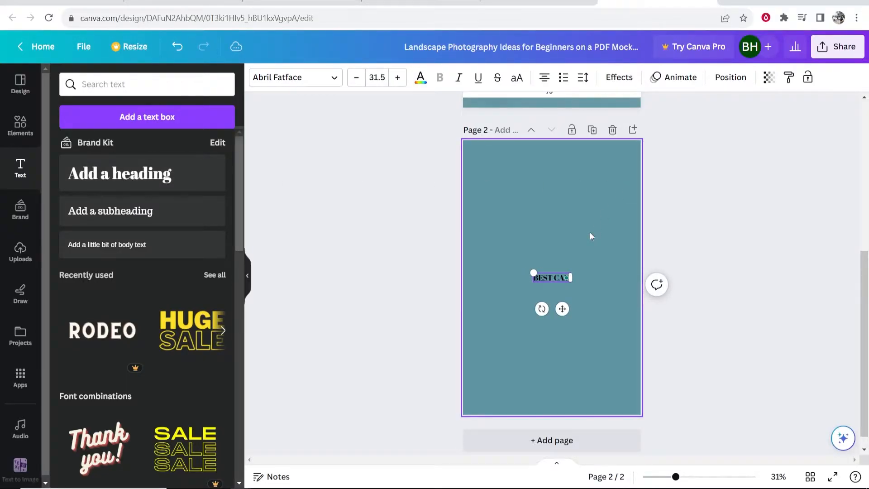
pyautogui.write('MMERA FO')
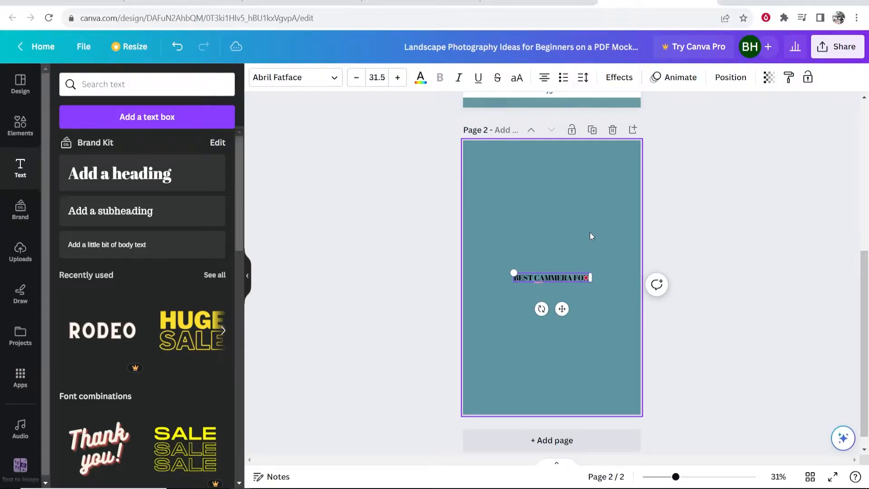
pyautogui.write('R BEGINNER')
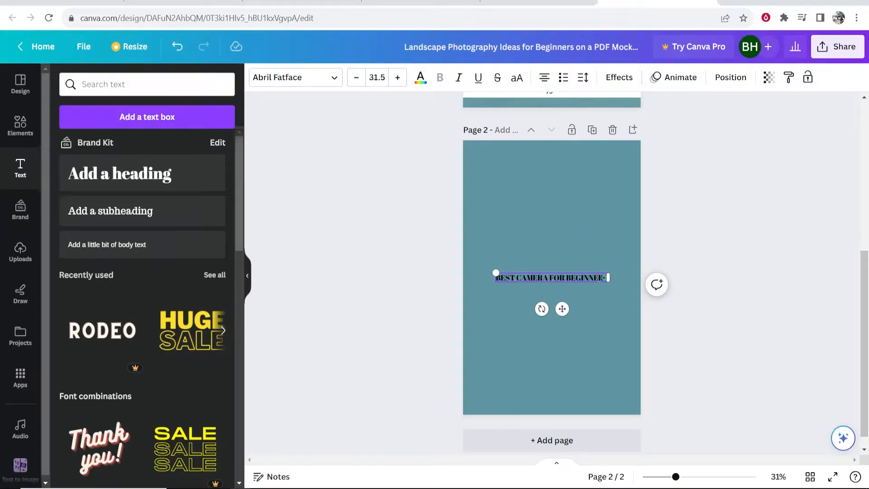
pyautogui.hotkey('ctrl', 'a')
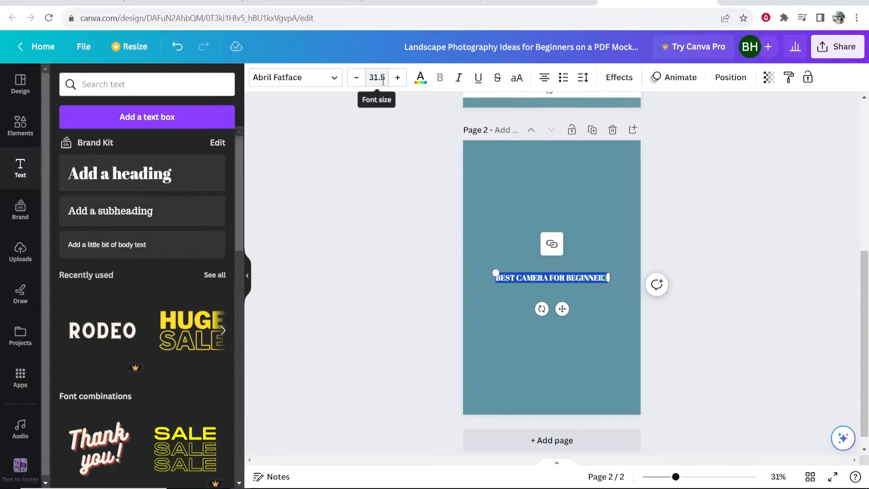
pyautogui.click(294, 77)
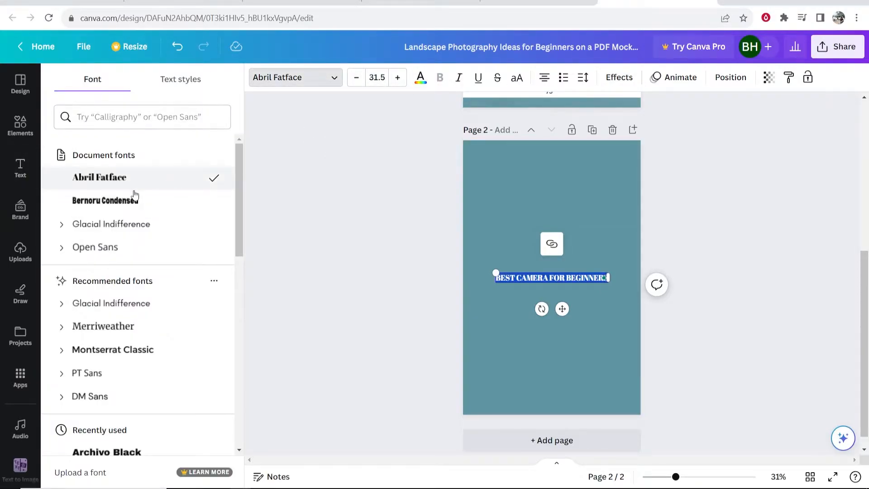
pyautogui.click(113, 349)
# Step: Move the heading up near the top of page 2 and select its text
pyautogui.click(591, 276)
pyautogui.moveTo(591, 276); pyautogui.dragTo(593, 170)
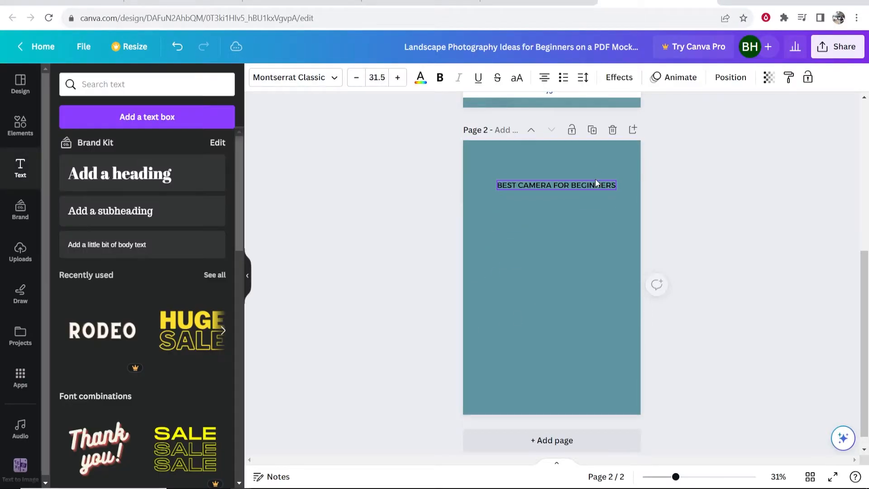
pyautogui.doubleClick(557, 169)
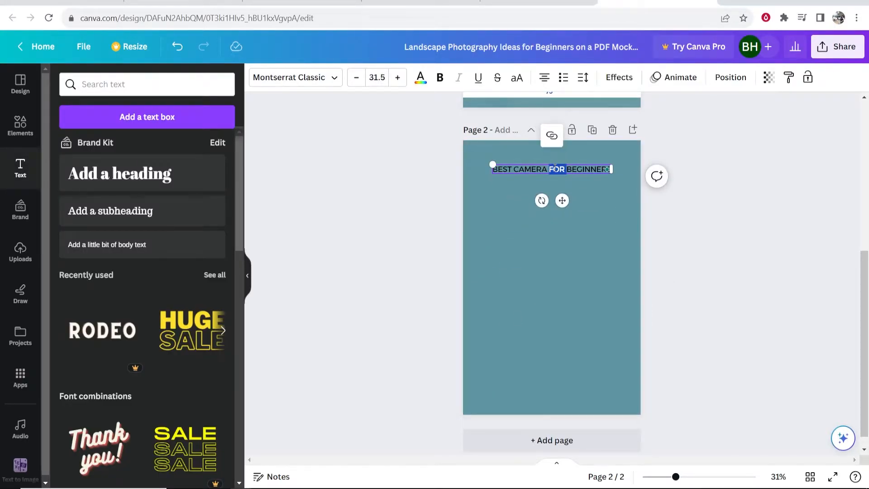
pyautogui.click(557, 169)
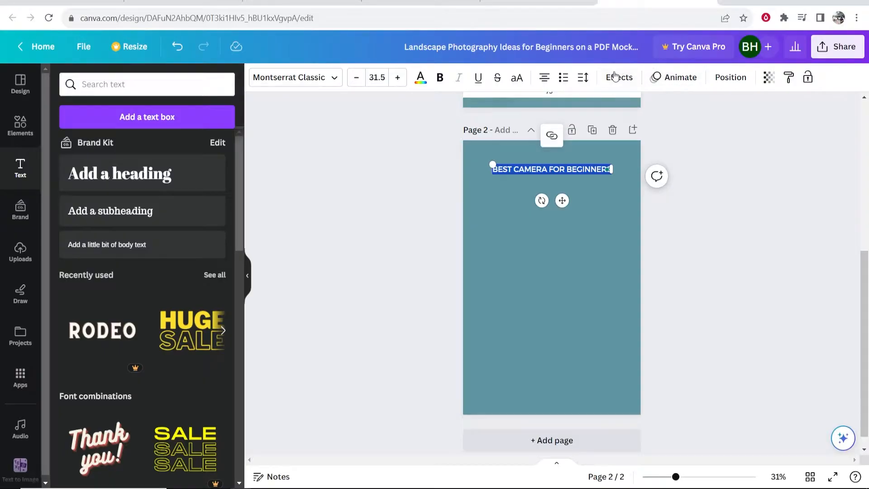
# Step: Give the heading a background effect with Roundness 94 and Spread 95
pyautogui.click(619, 77)
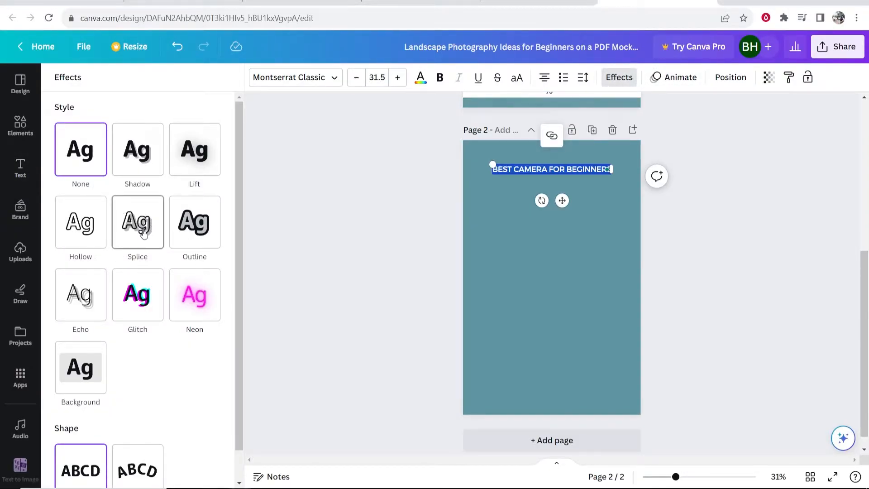
pyautogui.scroll(-1, 83, 367)
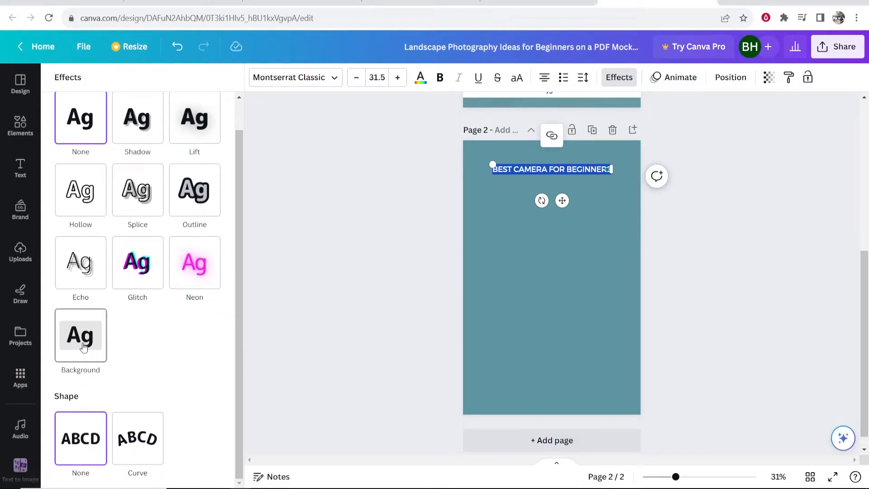
pyautogui.click(84, 347)
pyautogui.scroll(-2, 138, 373)
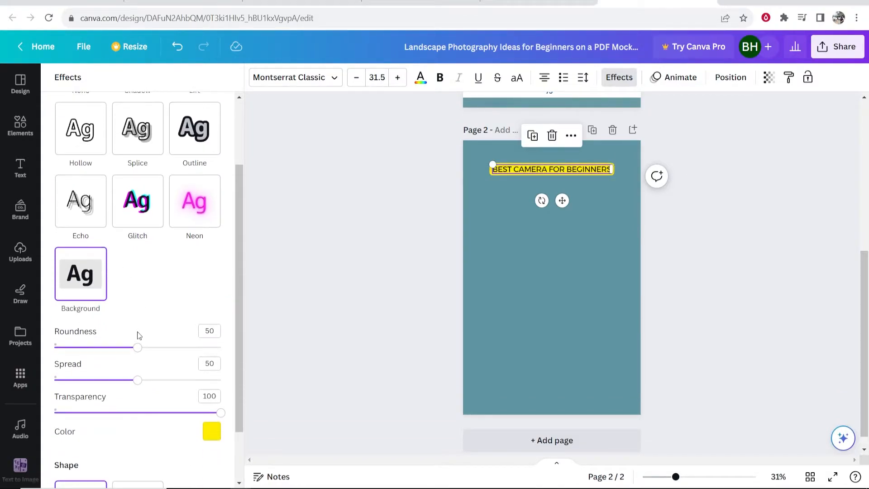
pyautogui.scroll(-2, 134, 306)
pyautogui.moveTo(138, 294); pyautogui.dragTo(210, 292)
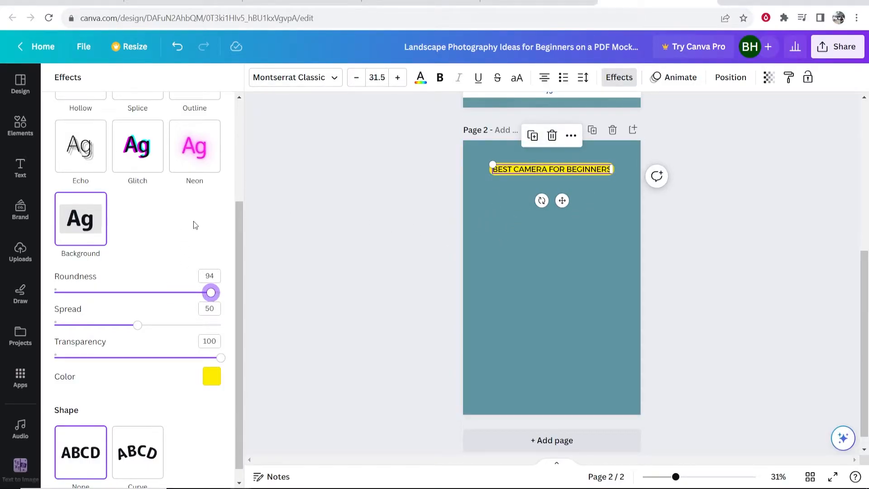
pyautogui.moveTo(138, 326); pyautogui.dragTo(212, 326)
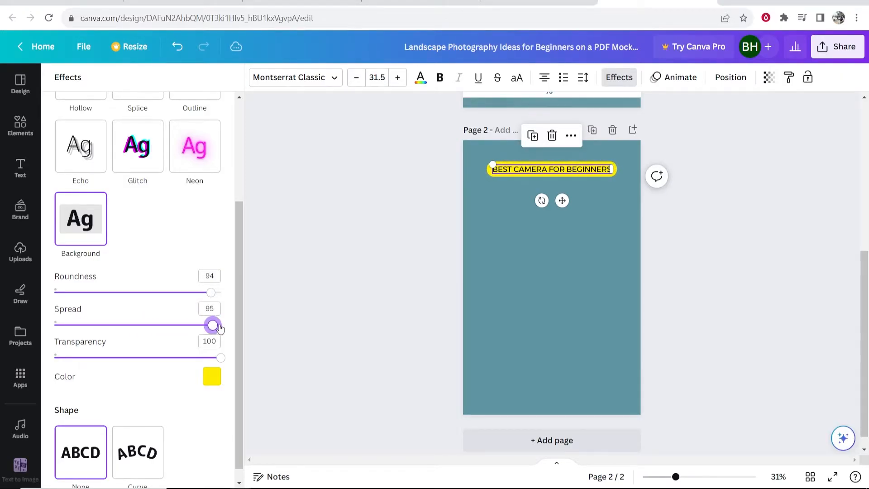
# Step: Make the heading background black and set the lettering colour to white
pyautogui.click(212, 377)
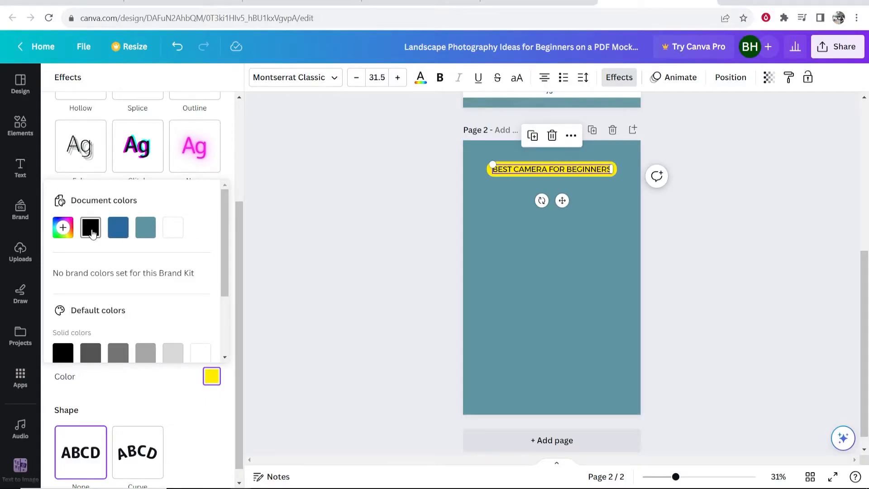
pyautogui.click(90, 228)
pyautogui.click(588, 171)
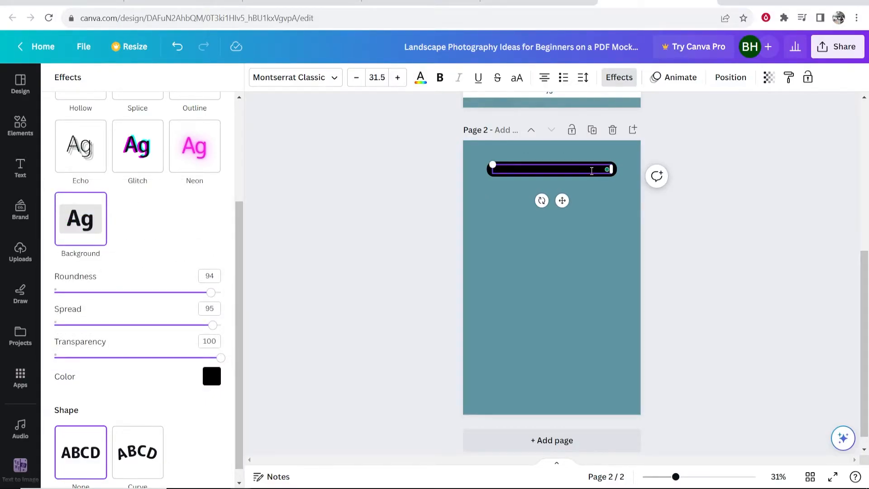
pyautogui.hotkey('ctrl', 'a')
pyautogui.click(420, 77)
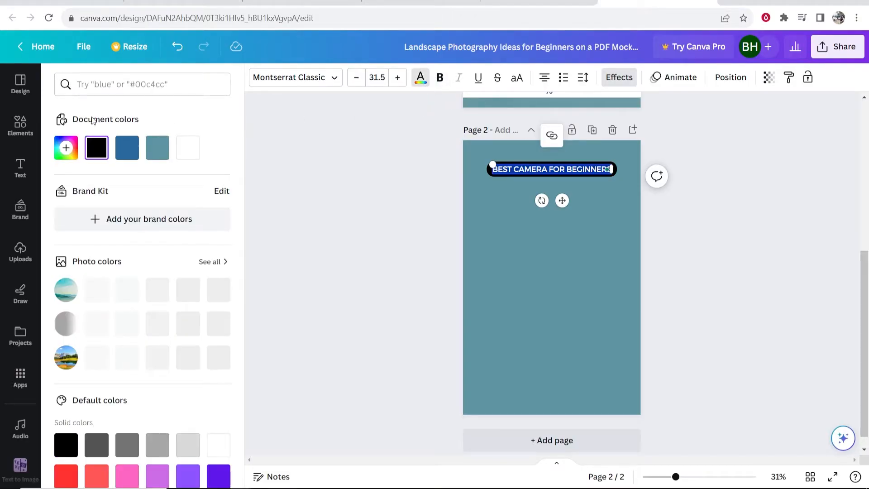
pyautogui.click(789, 220)
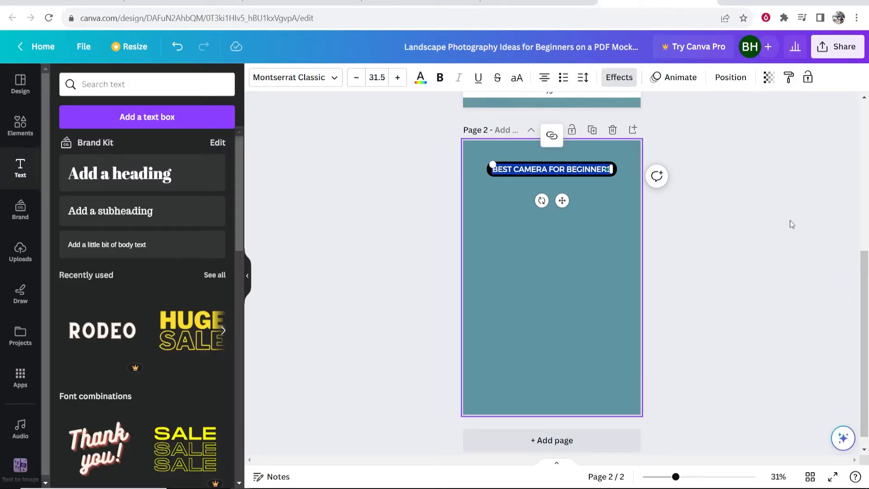
# Step: Highlight the BEST CAMERA FOR BEGINNERS text and start adding a link to it
pyautogui.click(542, 170)
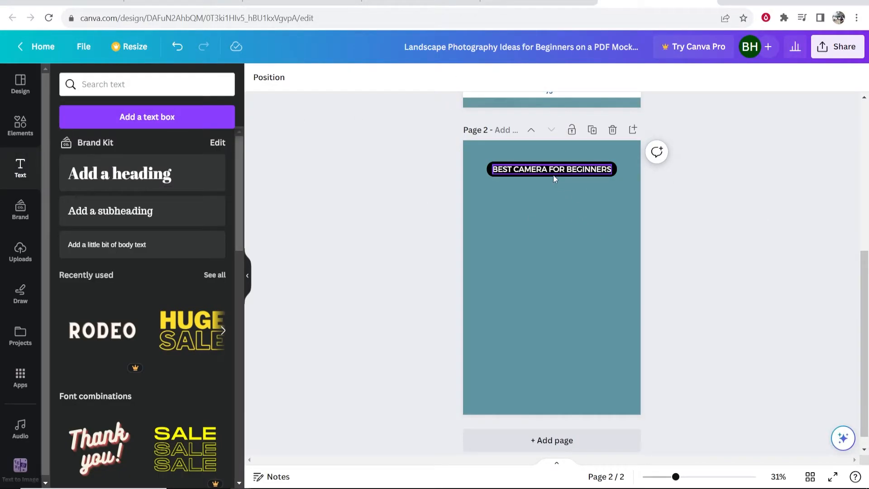
pyautogui.click(554, 177)
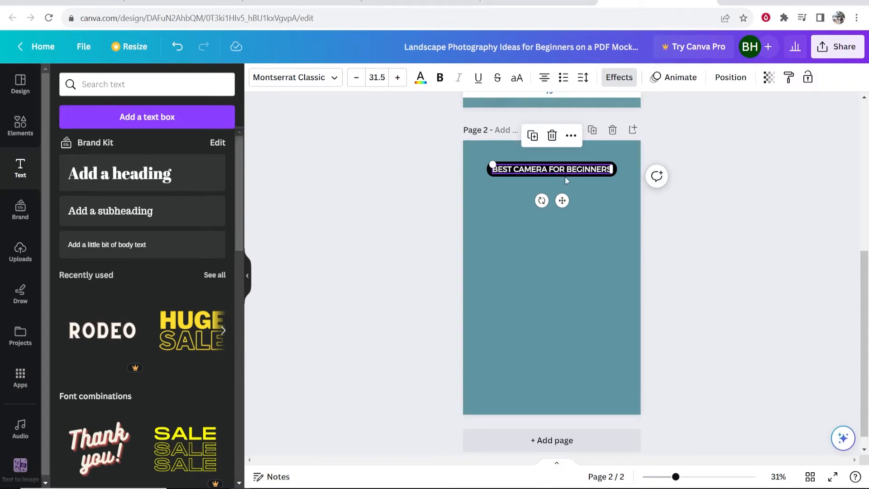
pyautogui.click(544, 186)
pyautogui.click(581, 169)
pyautogui.moveTo(611, 170); pyautogui.dragTo(502, 171)
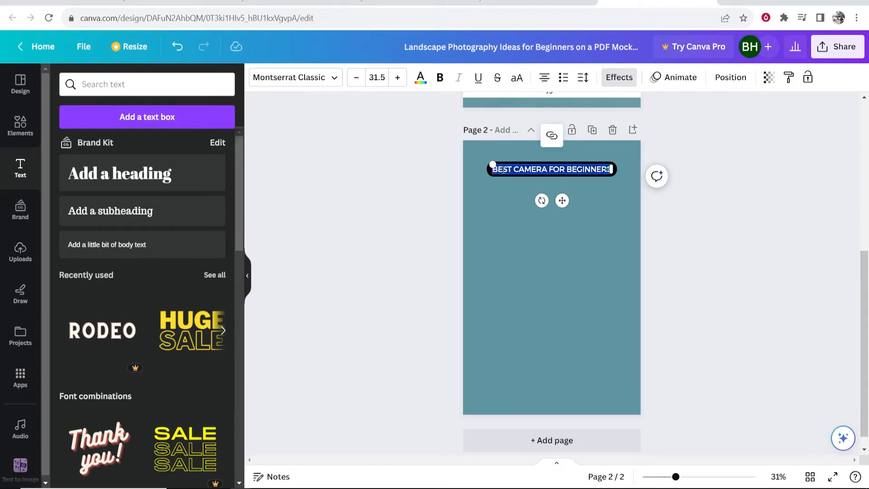
pyautogui.click(552, 136)
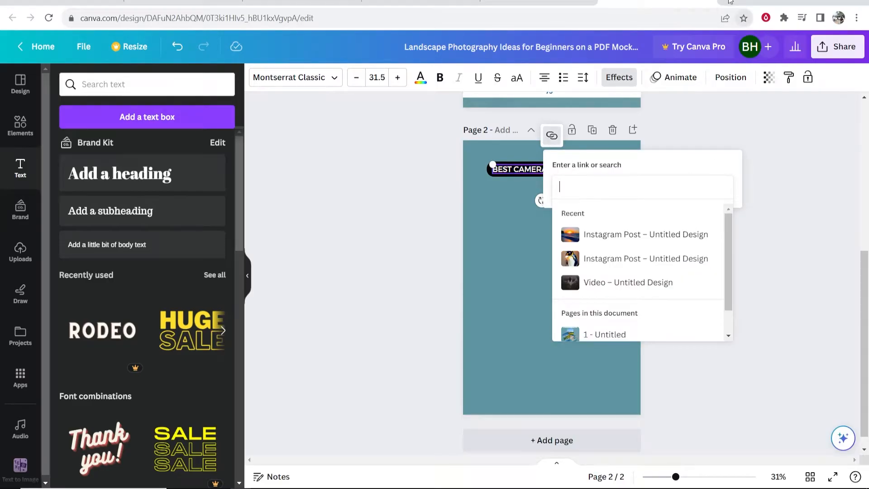
# Step: Switch to the Amazon camera page and generate a SiteStripe short text link
pyautogui.hotkey('ctrl', 'Tab')
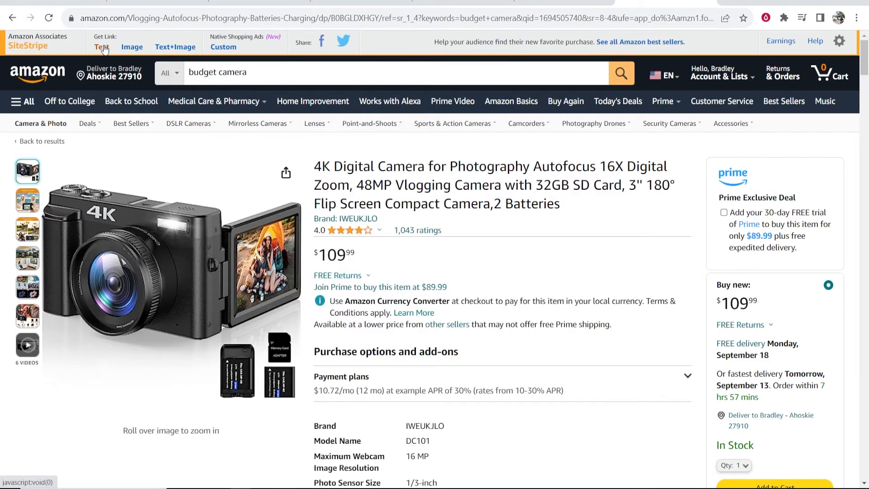
pyautogui.click(102, 47)
# Step: Copy the amzn.to short link and return to the Canva design
pyautogui.click(139, 146)
pyautogui.hotkey('ctrl', 'c')
pyautogui.click(564, 8)
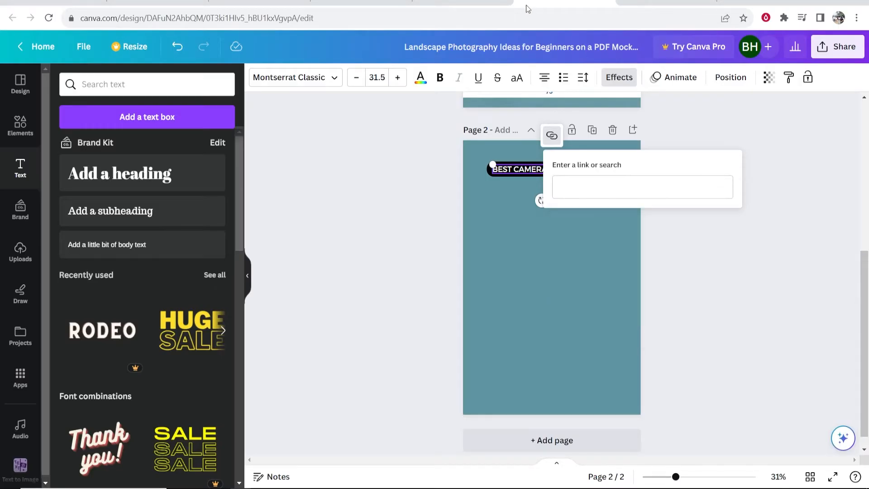
# Step: Paste the Amazon short link into the heading's link field and confirm it
pyautogui.click(642, 186)
pyautogui.rightClick(591, 190)
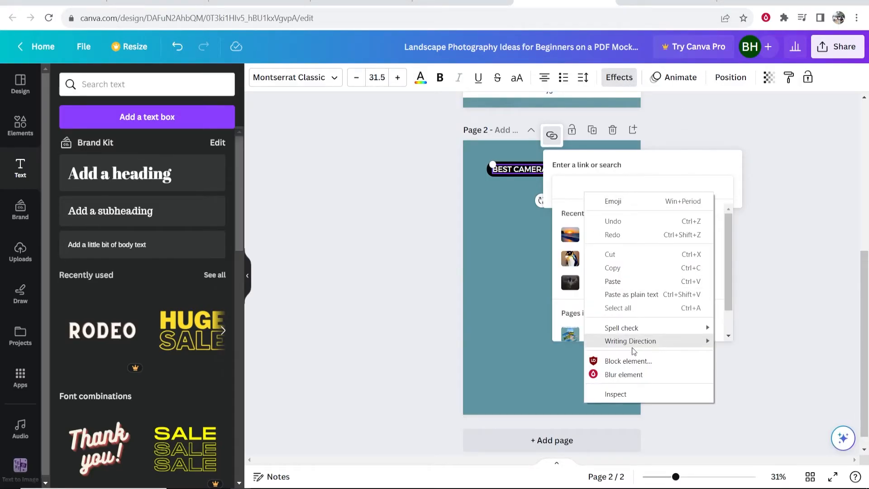
pyautogui.click(609, 278)
pyautogui.press('Return')
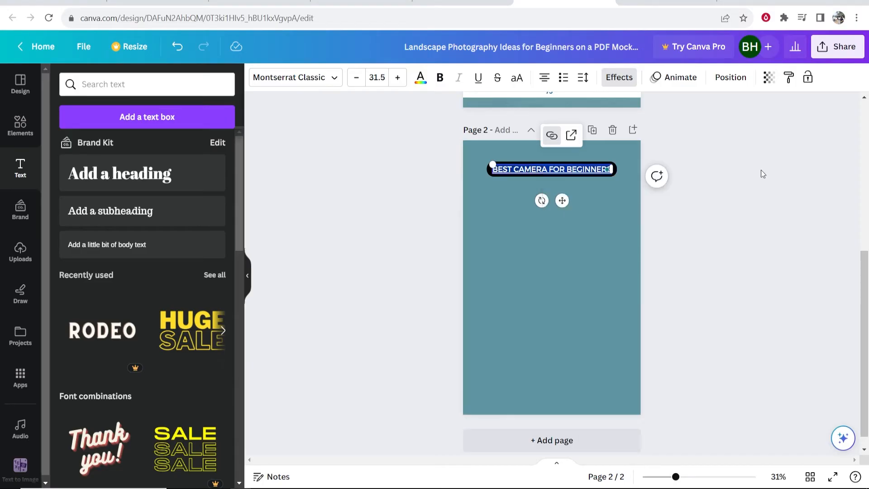
pyautogui.click(746, 197)
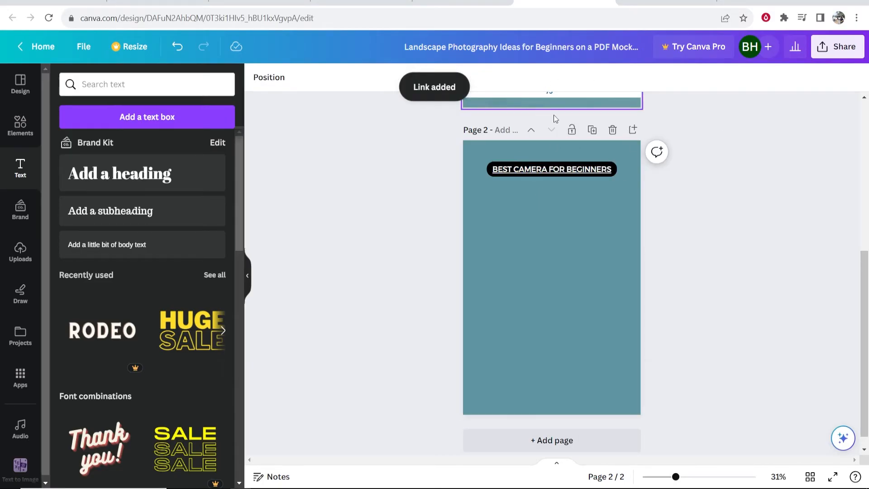
# Step: Download all pages of the design as a PDF Standard file via Share
pyautogui.click(844, 47)
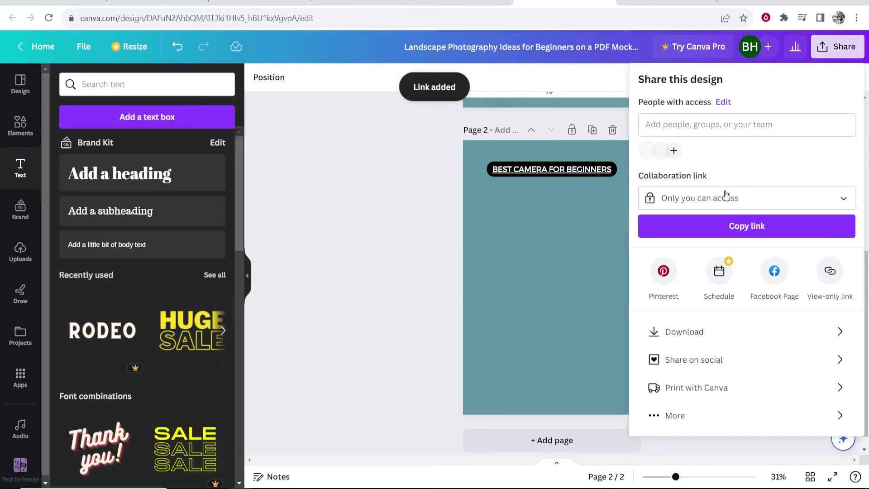
pyautogui.click(711, 337)
pyautogui.click(726, 128)
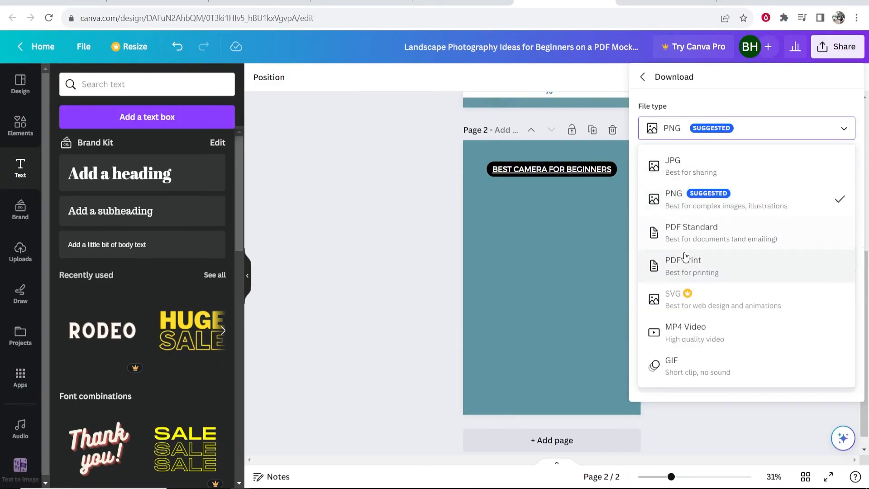
pyautogui.click(679, 232)
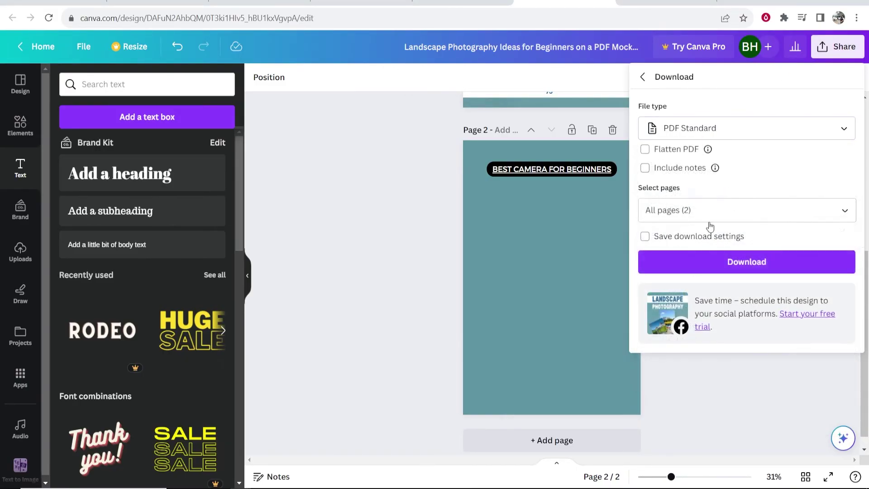
pyautogui.click(717, 264)
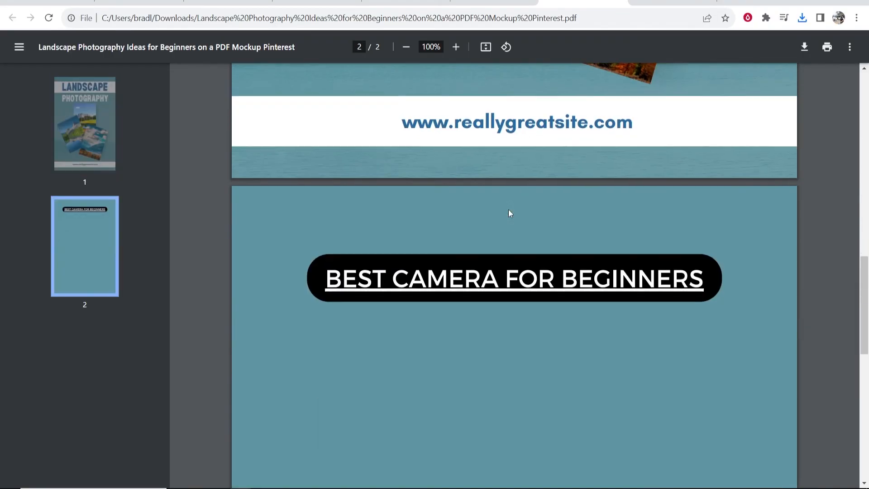
pyautogui.scroll(-2, 509, 210)
# Step: Follow the BEST CAMERA FOR BEGINNERS button on page 2 to the Amazon camera page
pyautogui.click(445, 174)
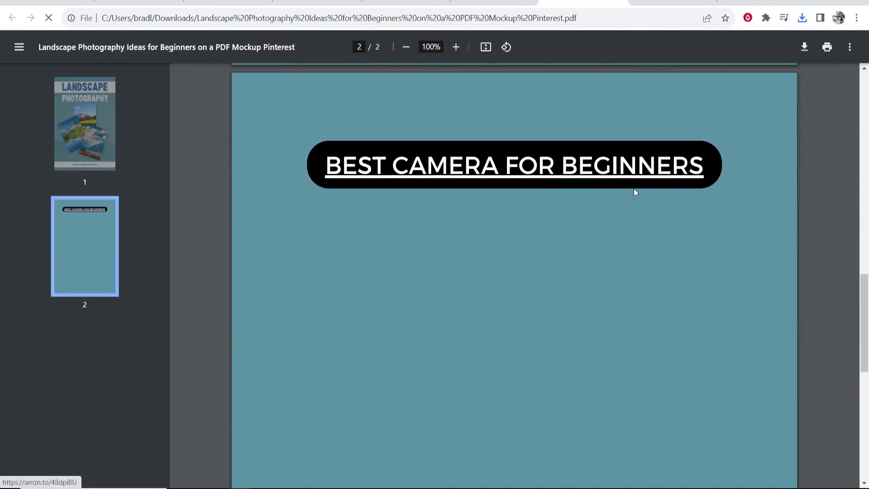